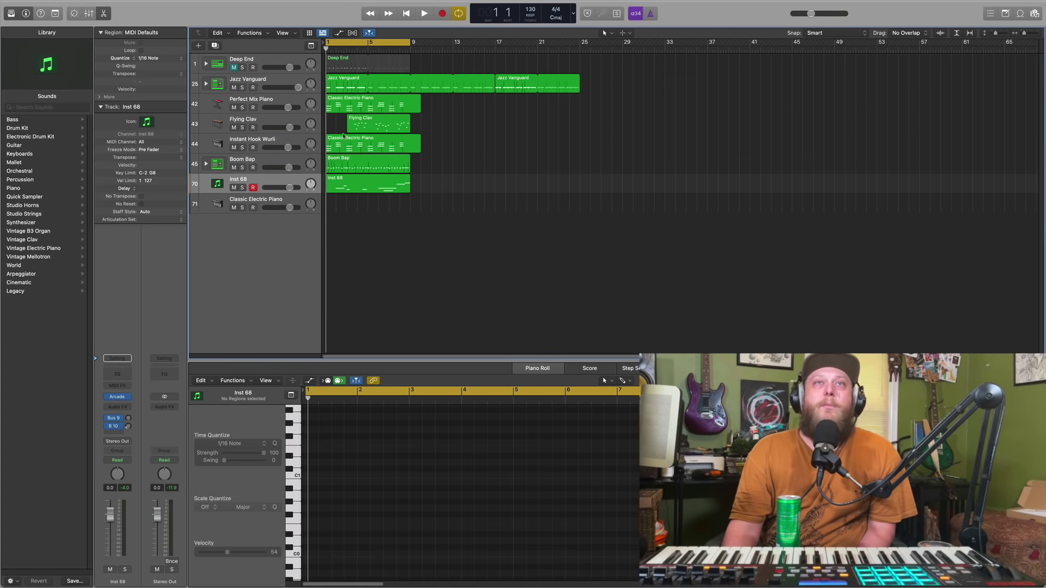
Step: Solo the Perfect Mix Piano track, listen to its Classic Electric Piano region, and return the playhead to the start
click(340, 82)
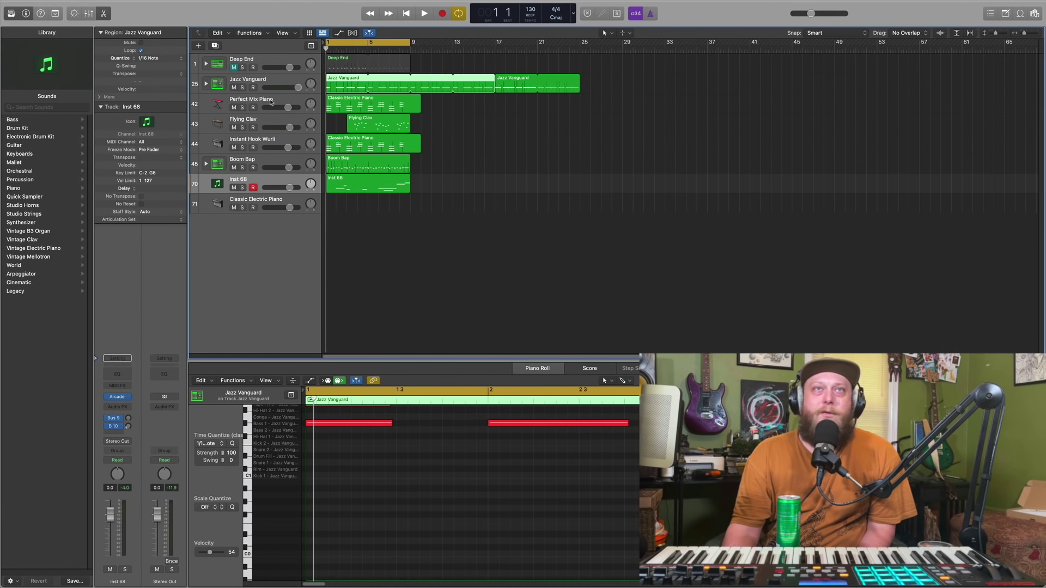
click(368, 105)
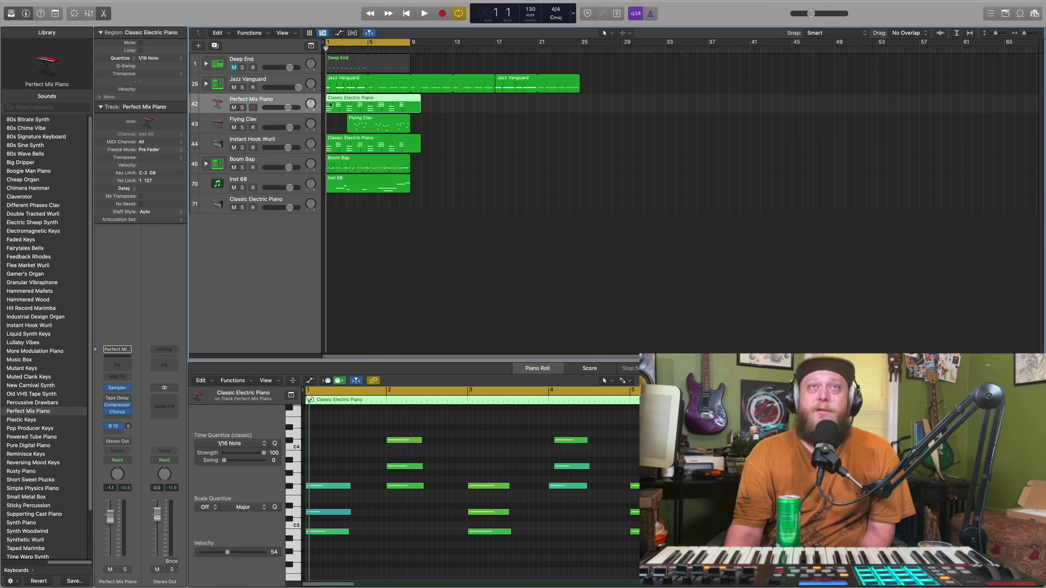
click(243, 107)
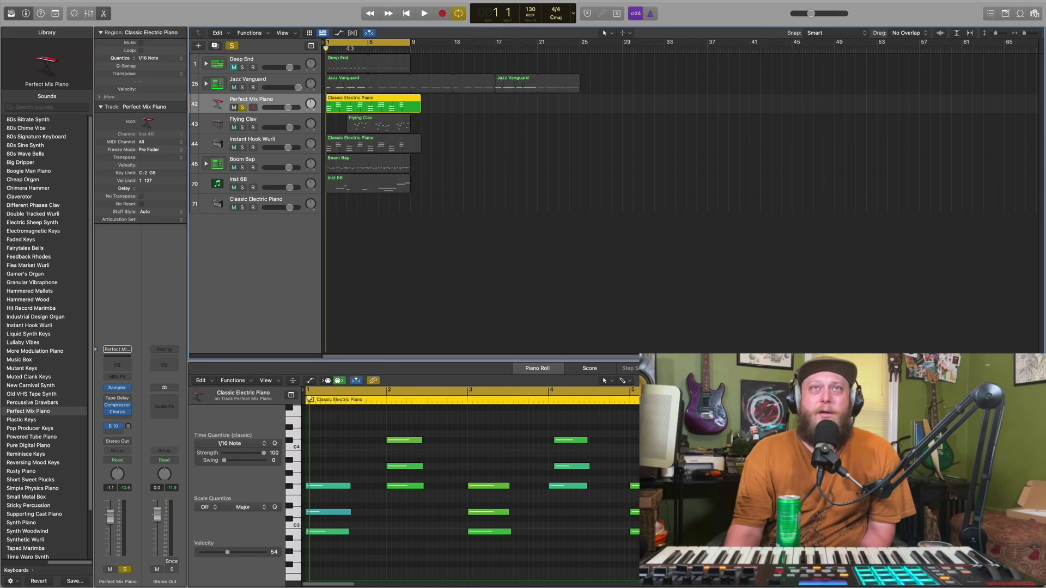
click(425, 14)
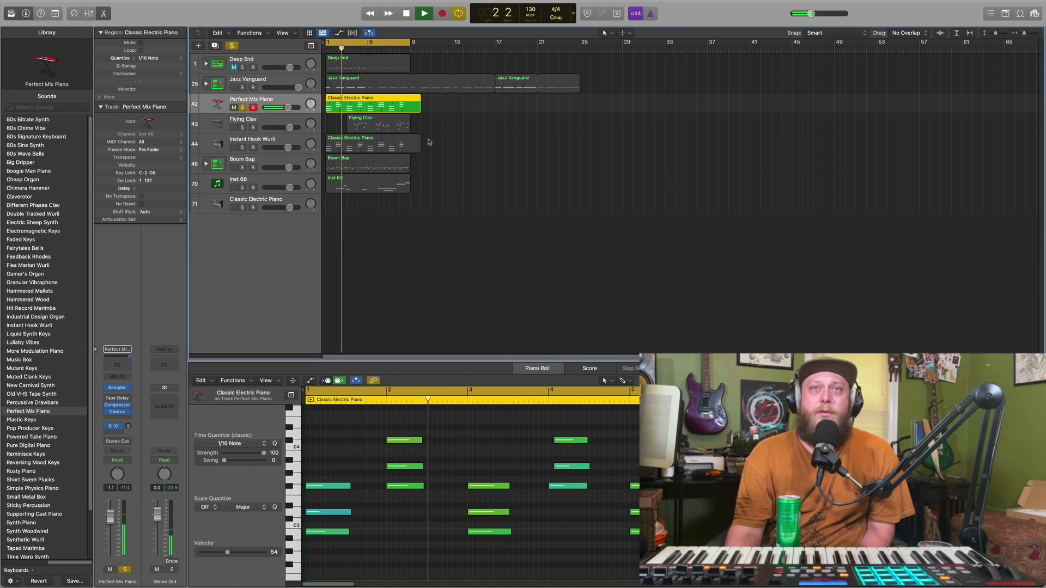
click(408, 16)
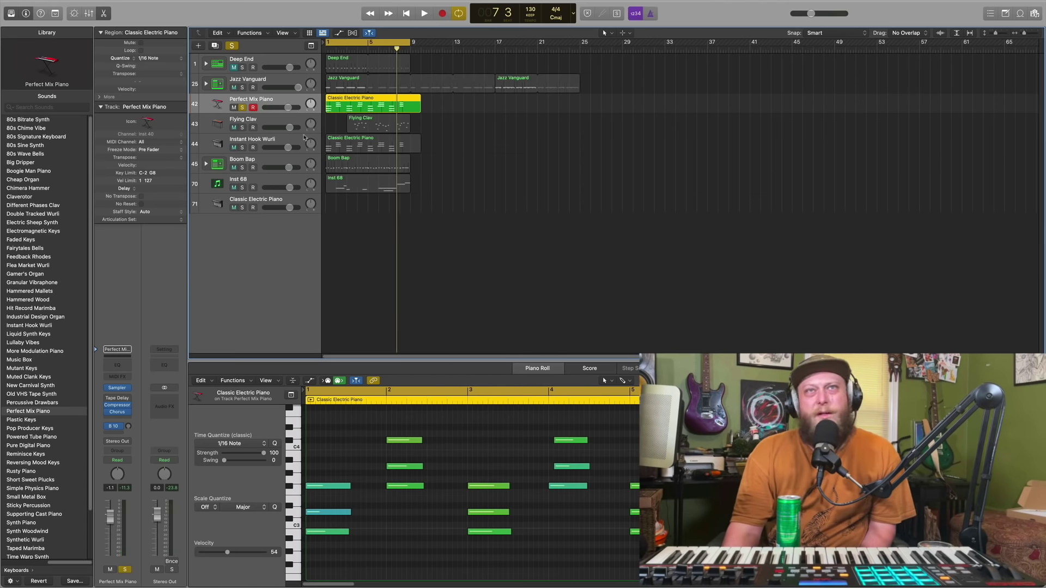
click(404, 15)
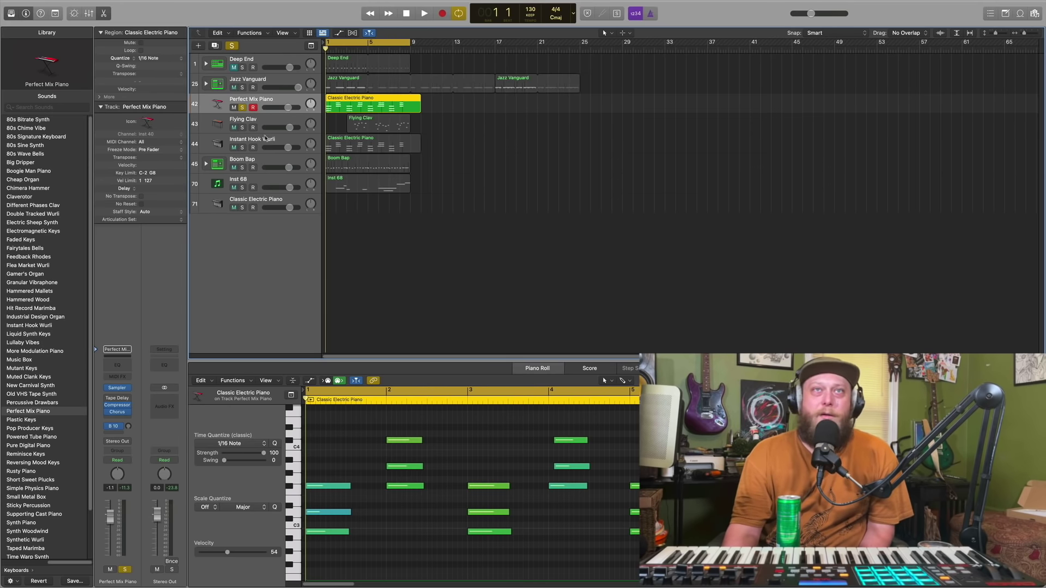
Step: Switch the solo from Perfect Mix Piano to Instant Hook Wurli and play that track on its own
click(271, 143)
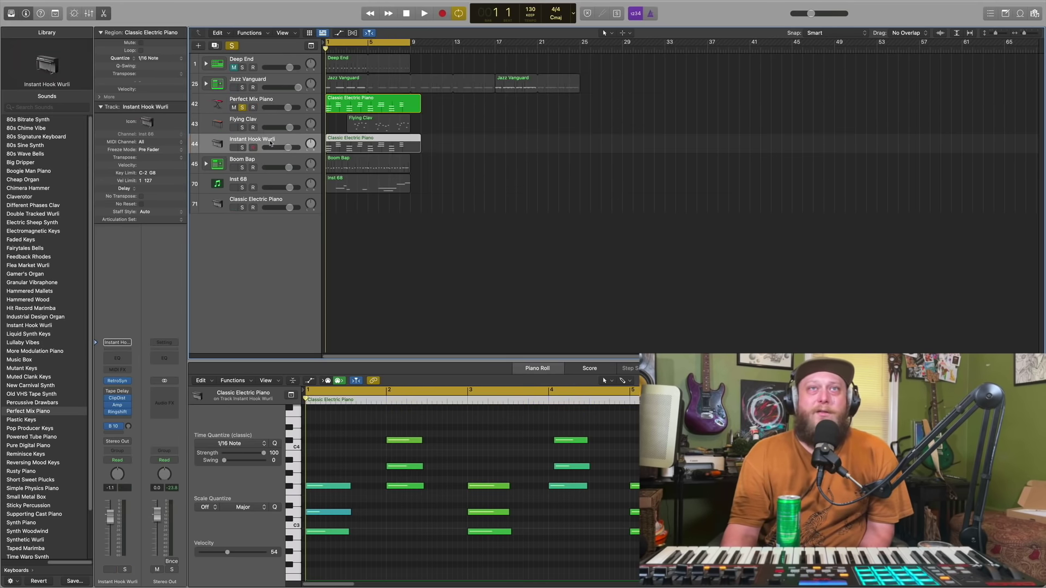
click(242, 148)
click(242, 107)
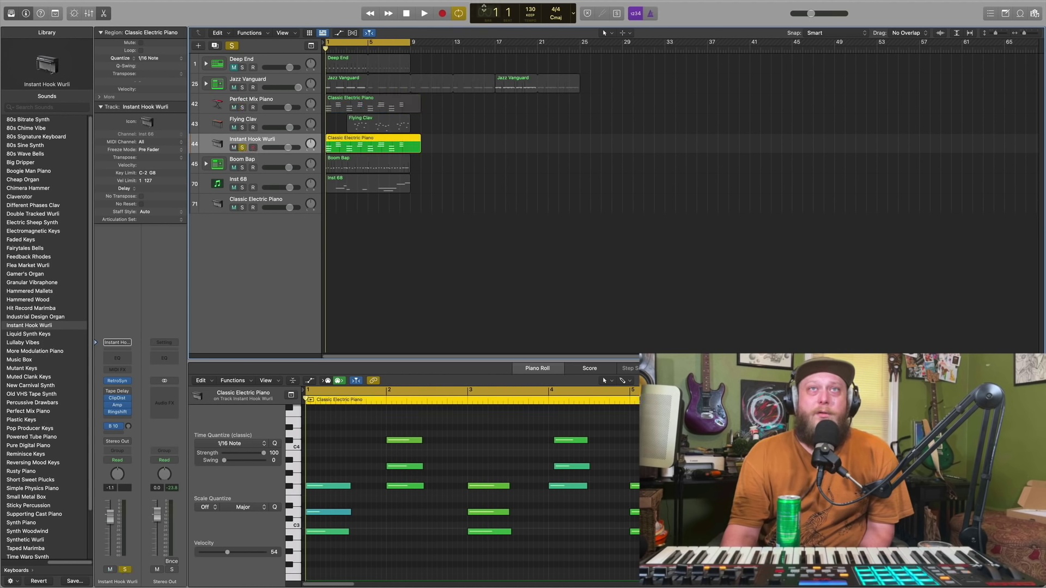
click(425, 13)
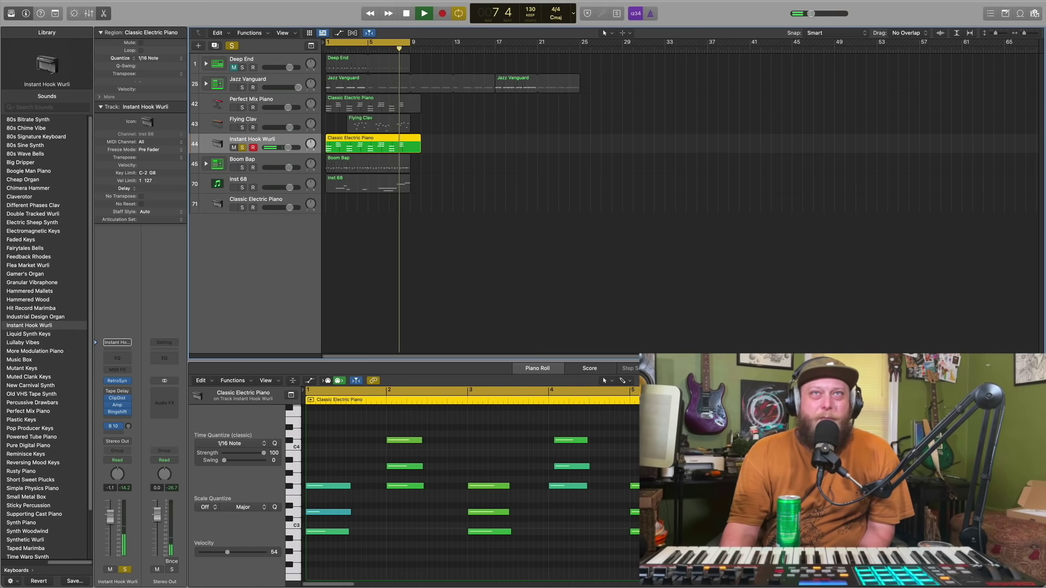
click(406, 14)
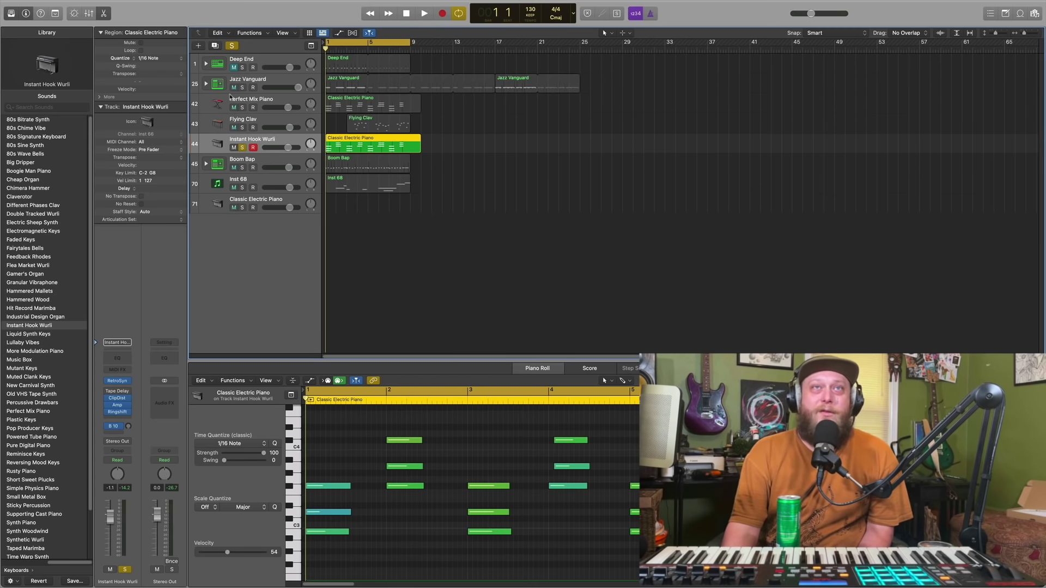
Step: Solo Perfect Mix Piano together with Instant Hook Wurli, play both layers from the start, and clear all solos
click(242, 108)
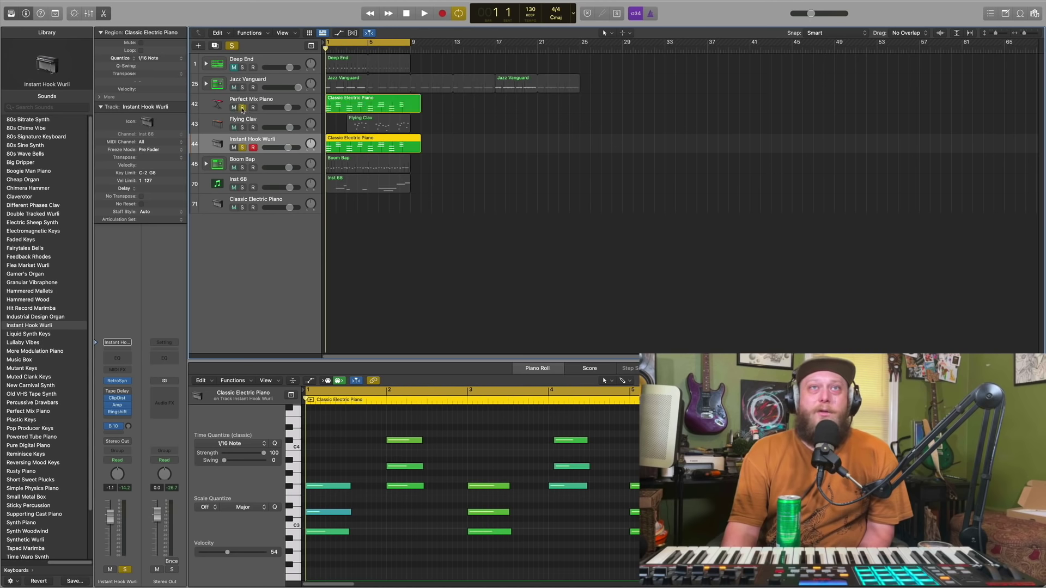
click(424, 14)
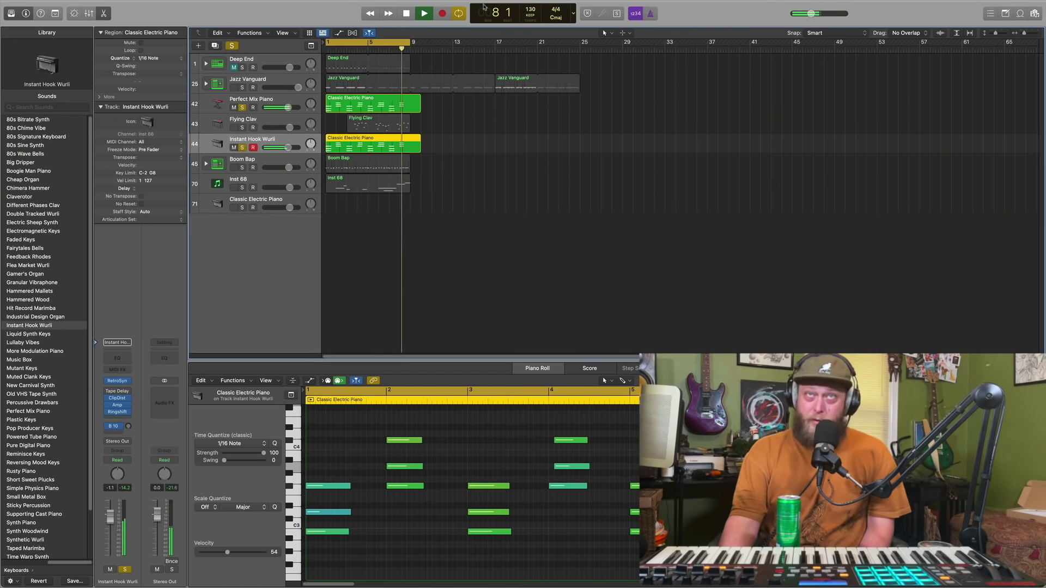
click(408, 14)
click(408, 13)
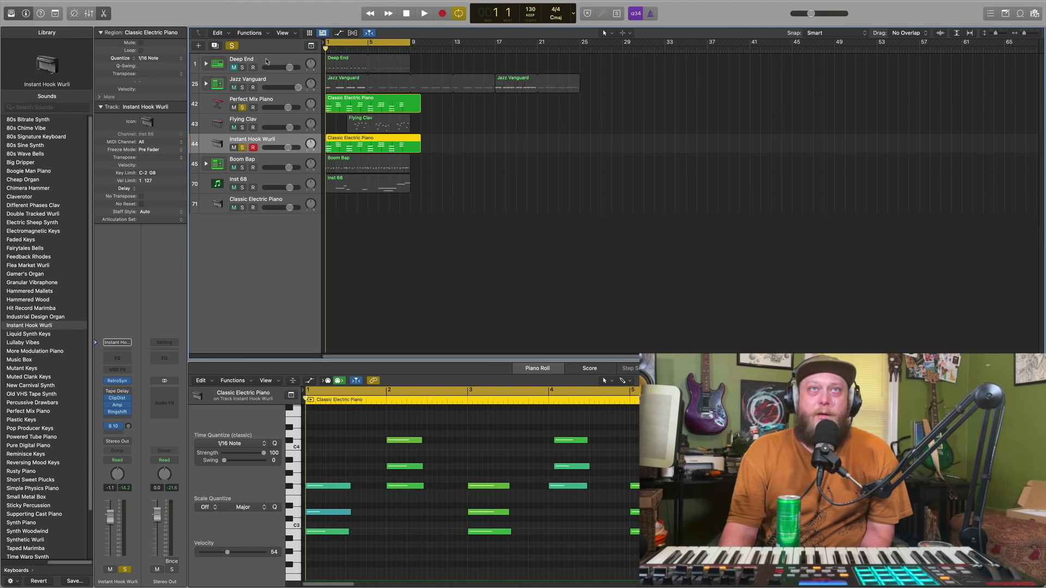
click(233, 47)
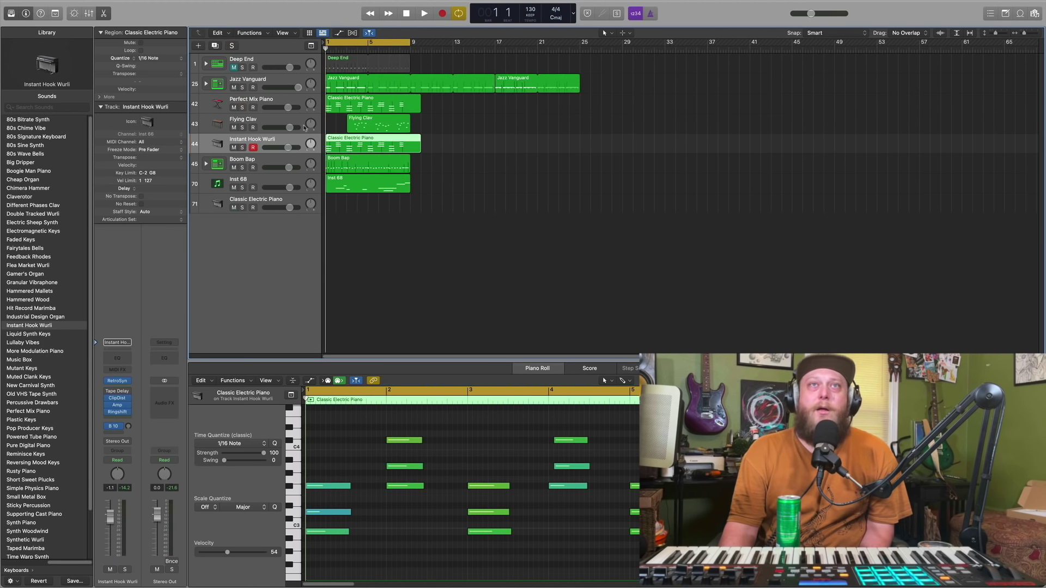
Step: Listen to the Jazz Vanguard track in solo, stop playback, and turn its solo off
click(279, 81)
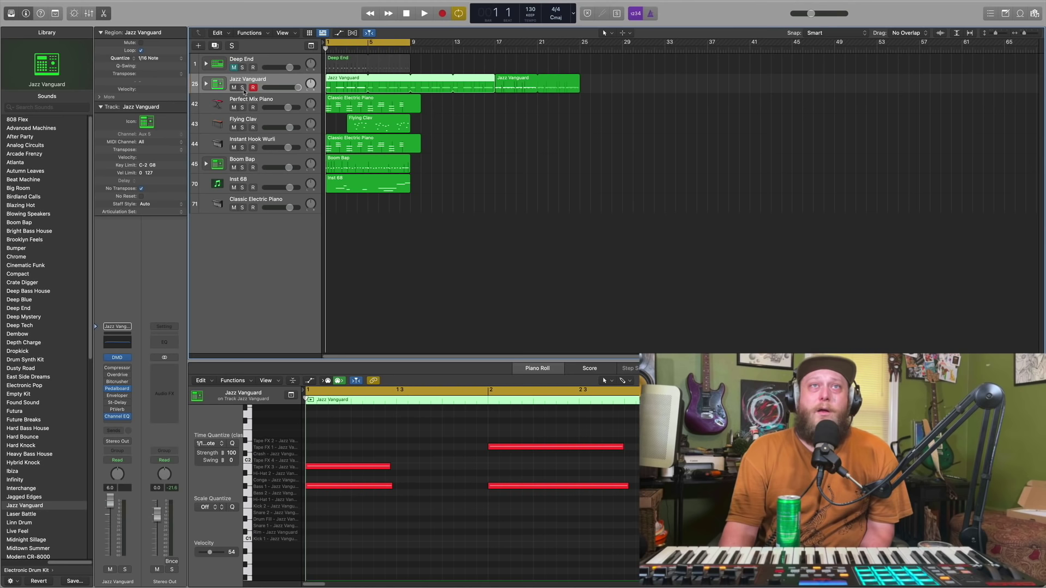
click(242, 87)
click(424, 14)
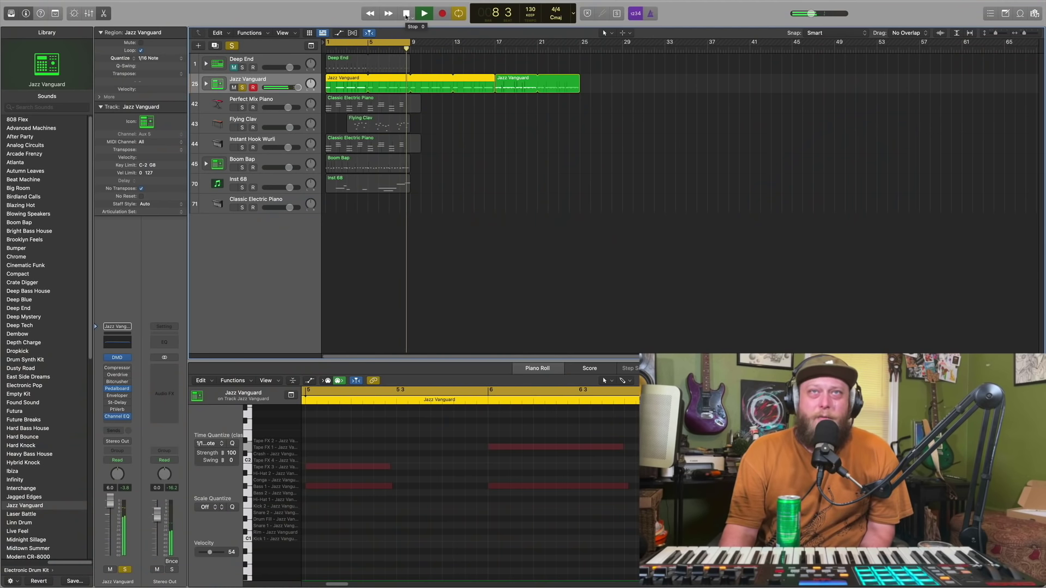
click(406, 14)
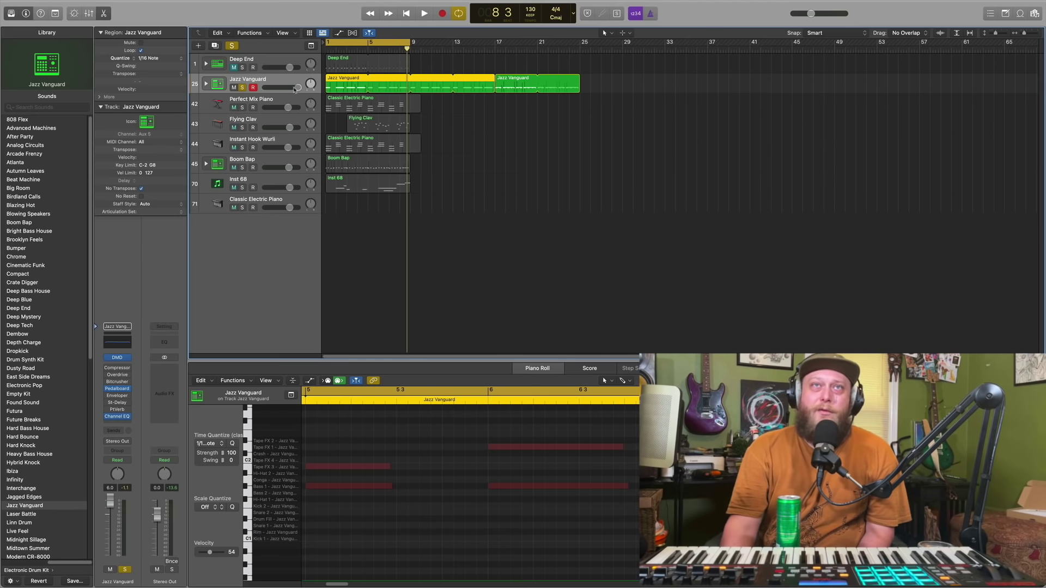
click(242, 87)
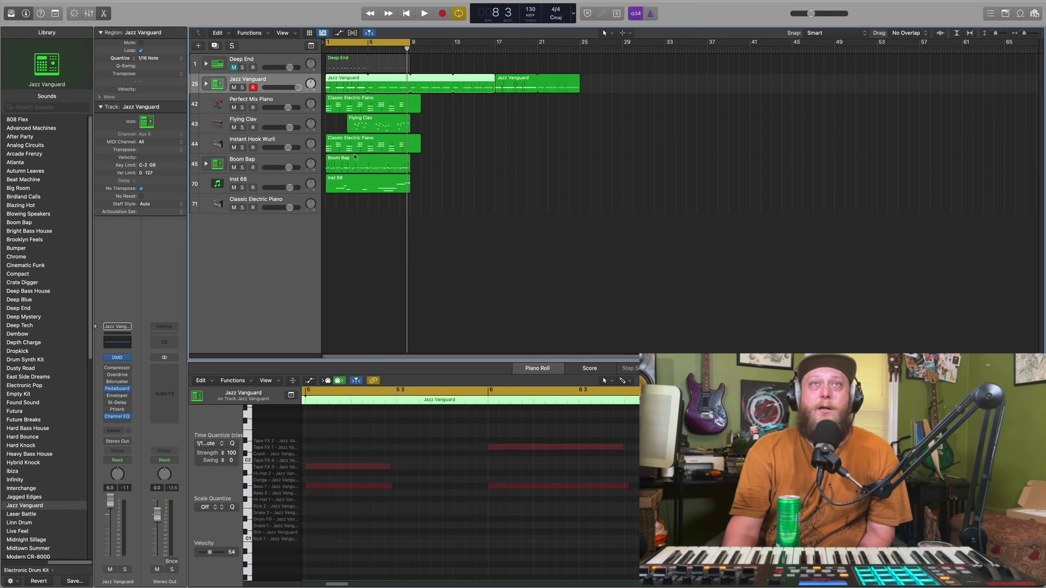
Step: Play the Boom Bap track in solo from the start and examine its kit in Drum Machine Designer
click(273, 161)
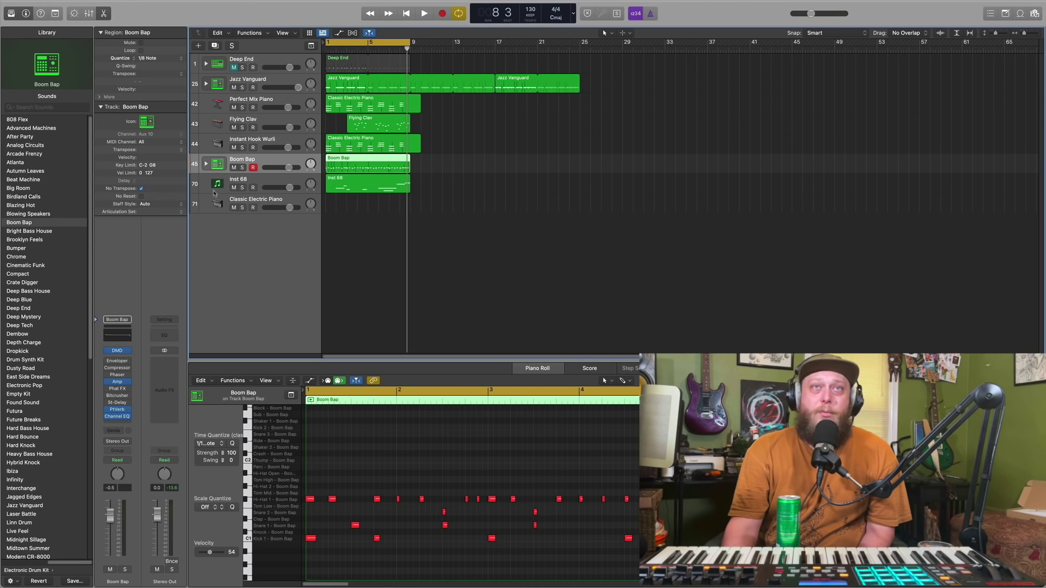
click(242, 167)
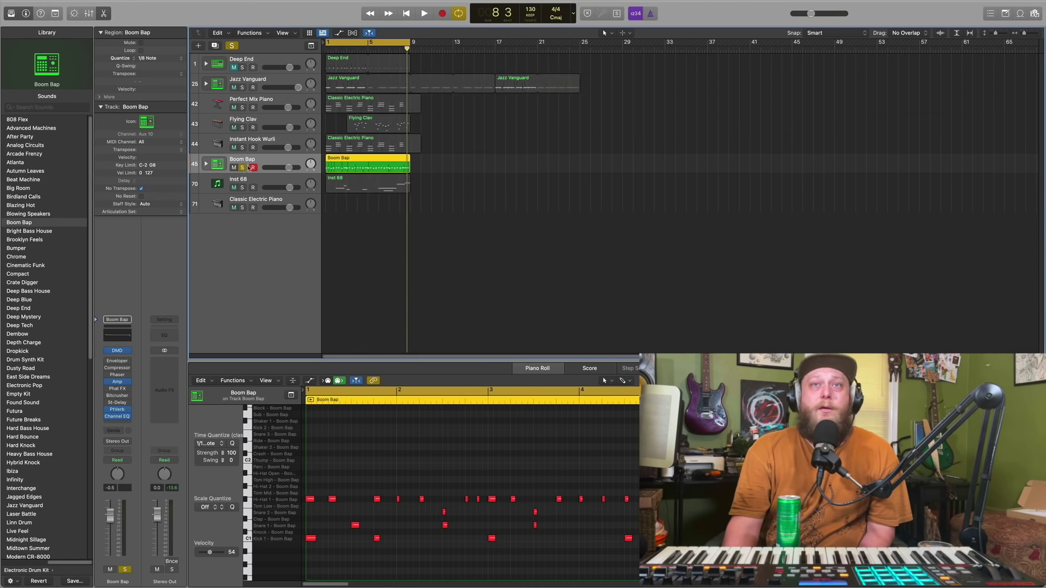
click(404, 15)
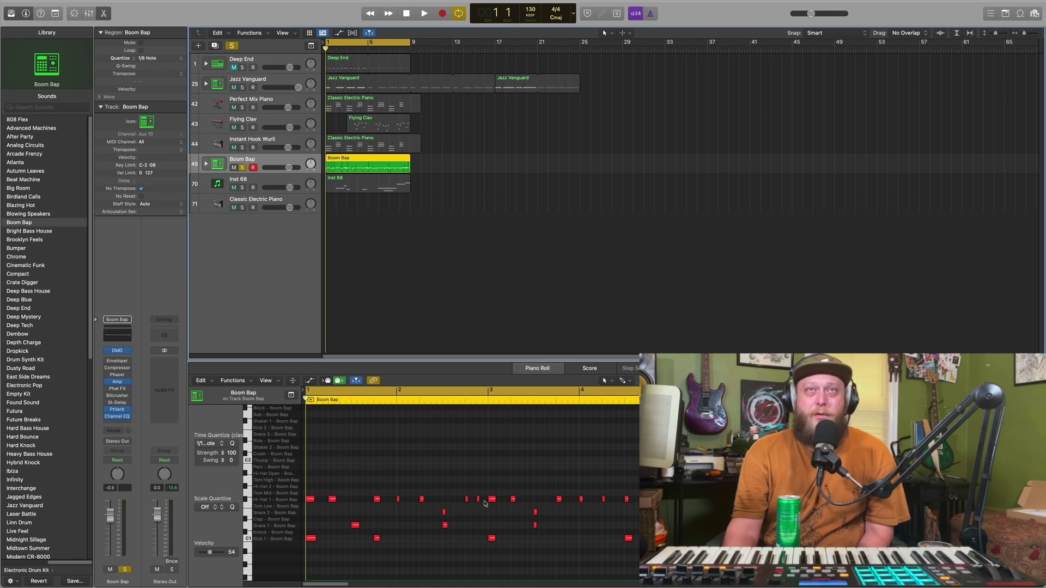
click(426, 14)
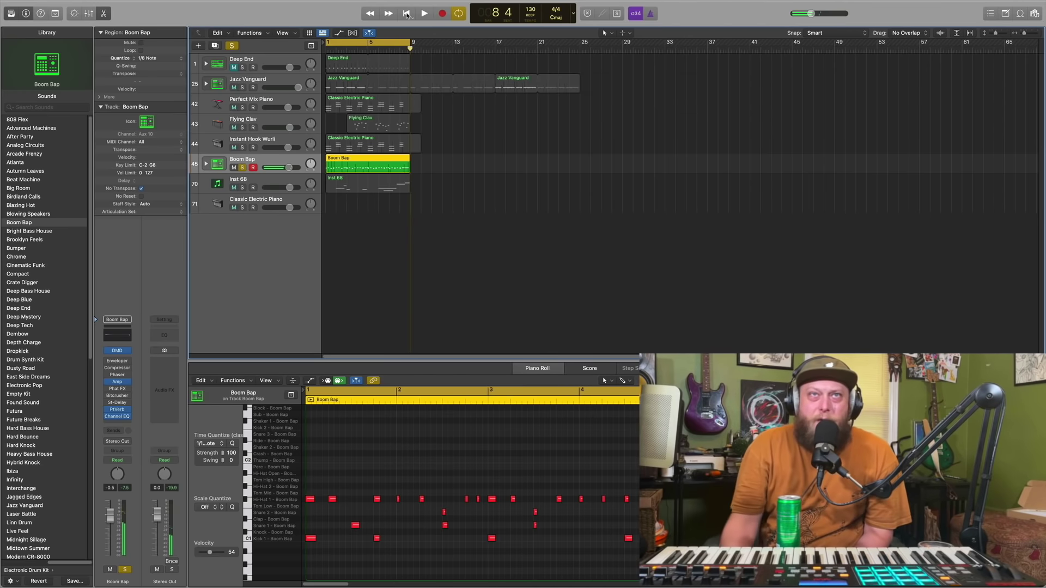
click(117, 351)
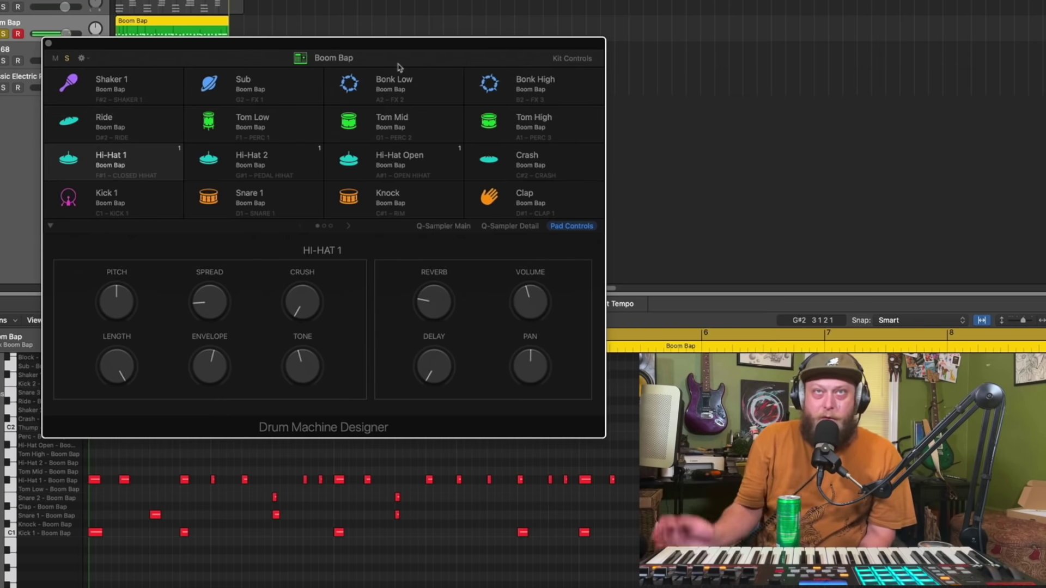
click(48, 45)
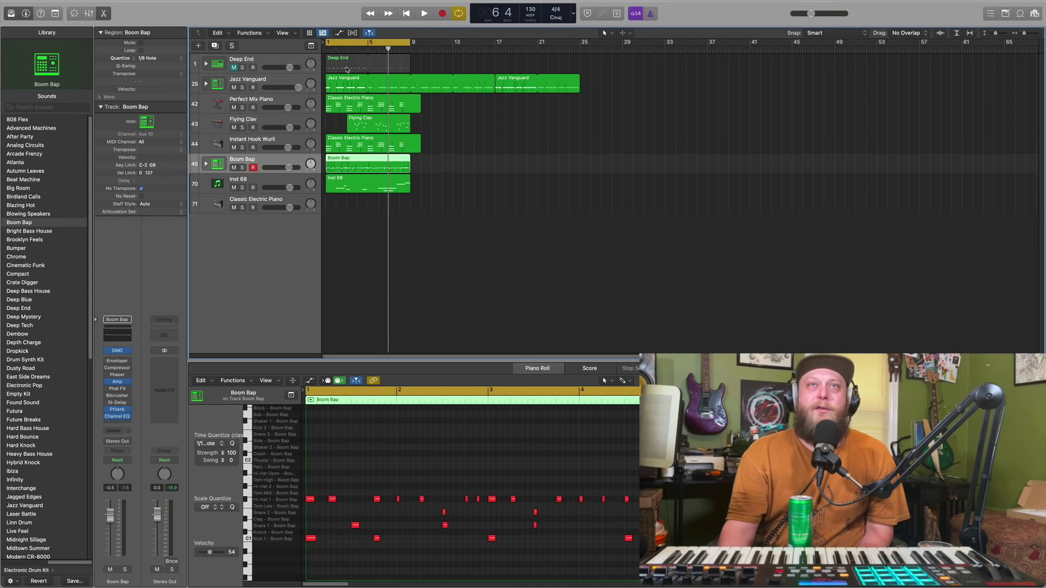
Step: Play Jazz Vanguard, Perfect Mix Piano, Instant Hook Wurli and Boom Bap soloed together from the start, and clear all solos
click(242, 88)
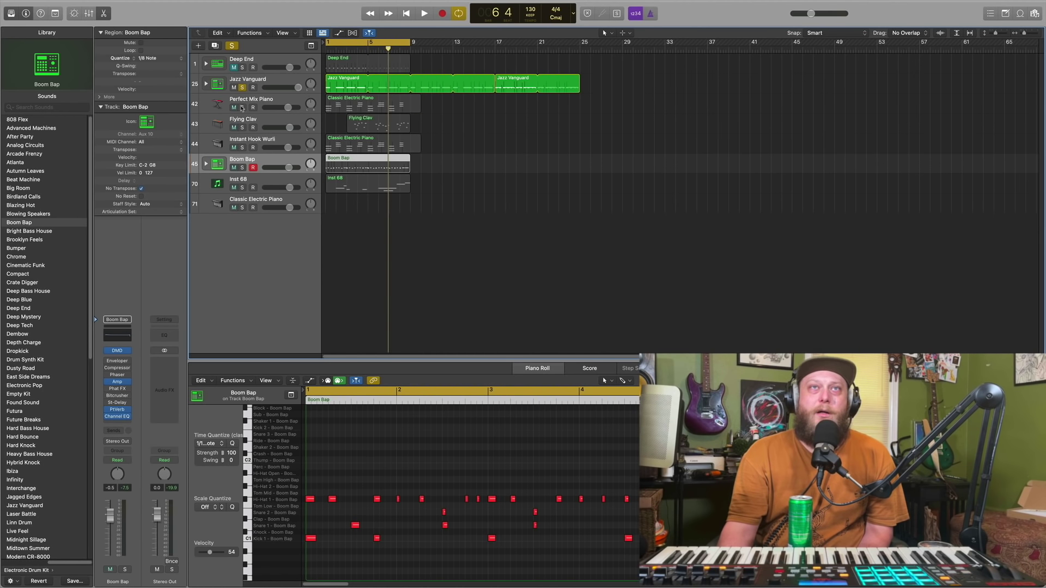
click(242, 108)
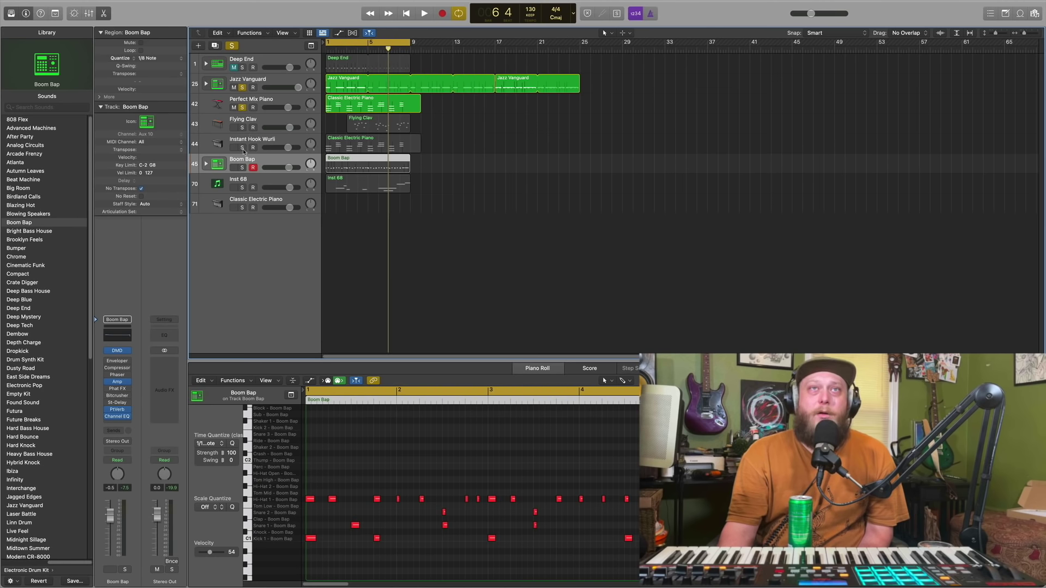
click(242, 148)
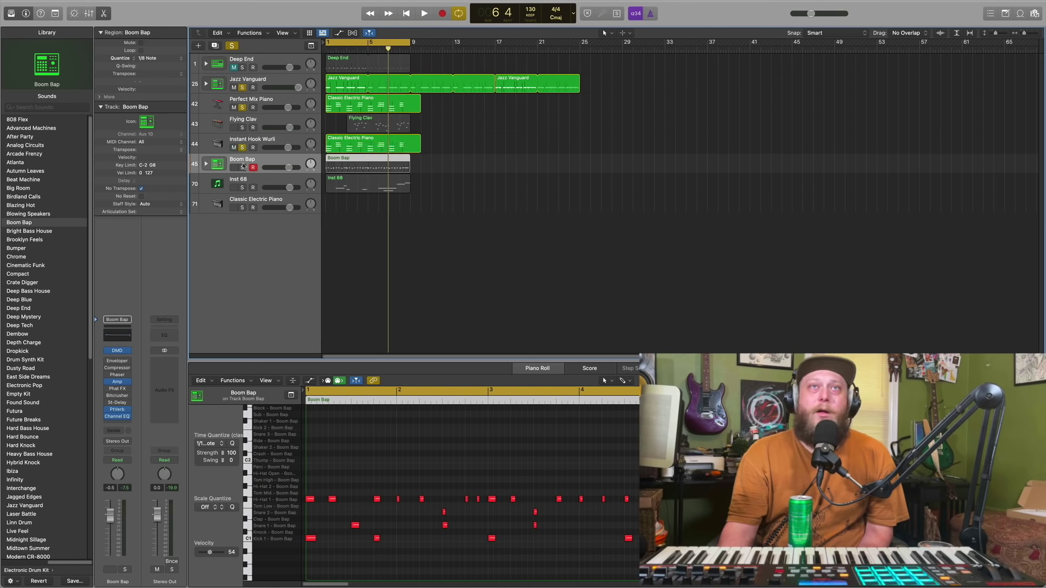
click(242, 167)
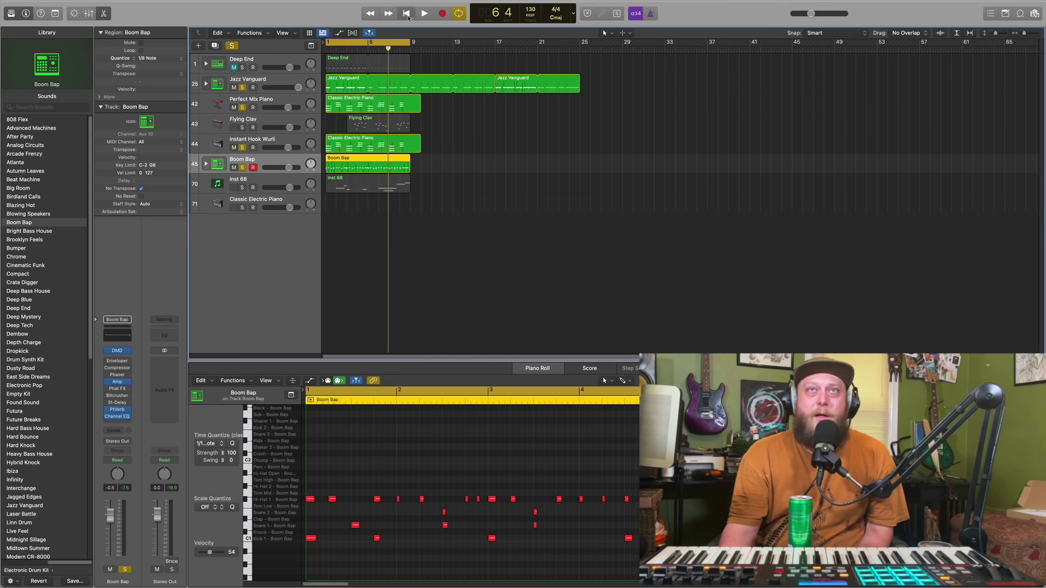
click(406, 13)
click(424, 14)
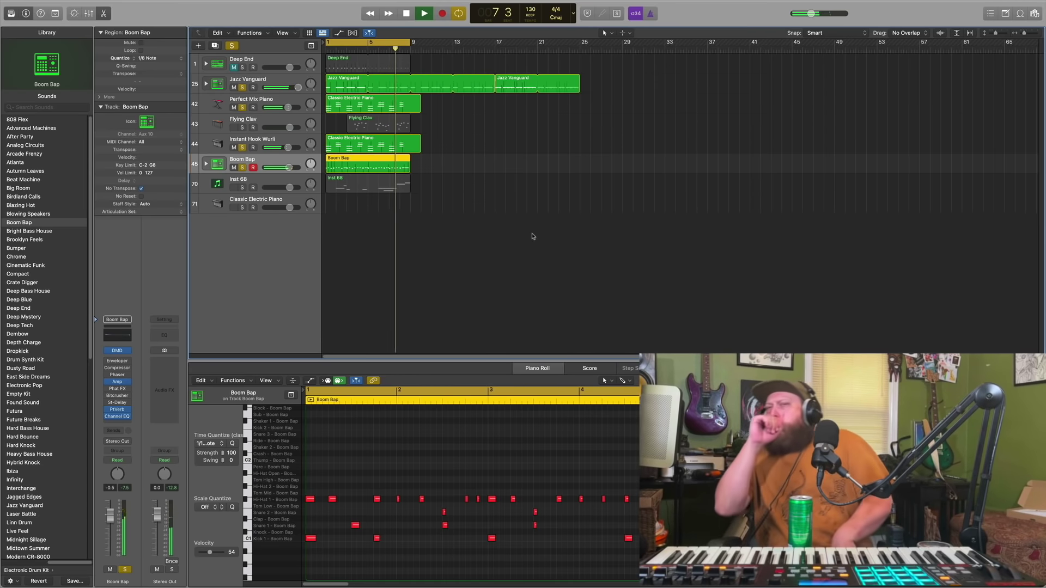
mouse_move(410, 17)
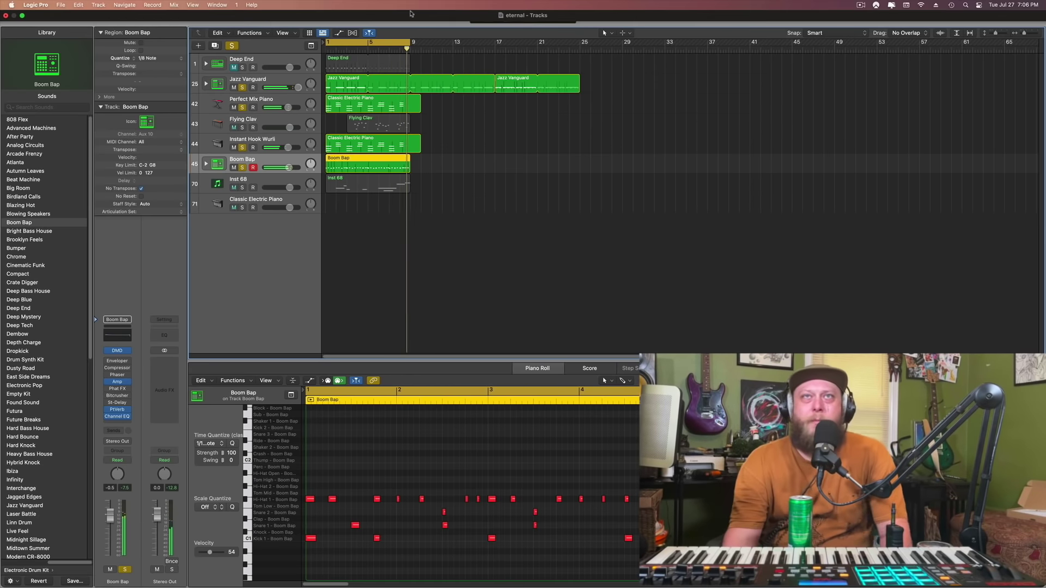
key(space)
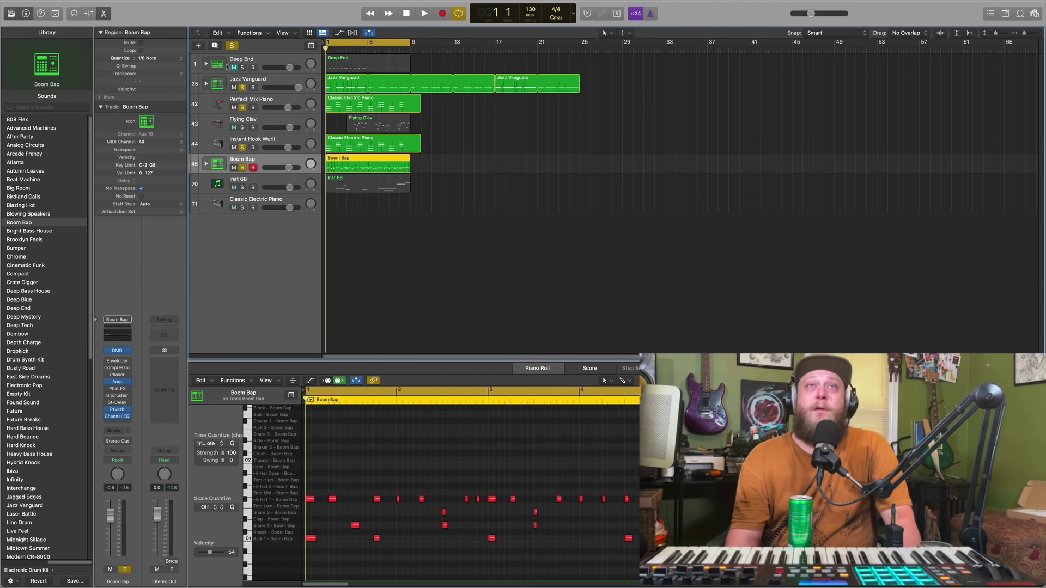
click(231, 47)
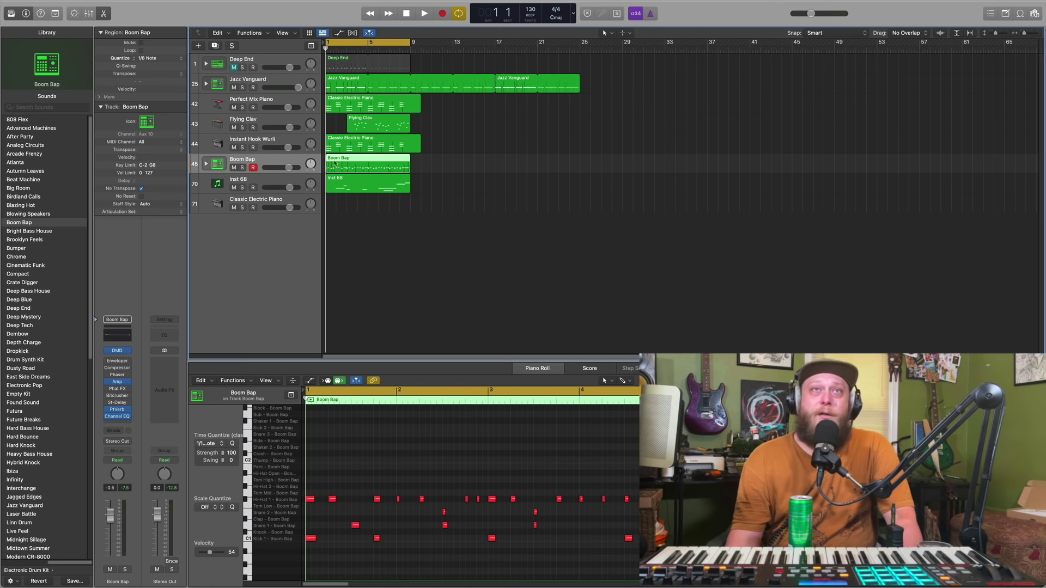
Step: Solo the Flying Clav track and play it from the start of the project
click(275, 122)
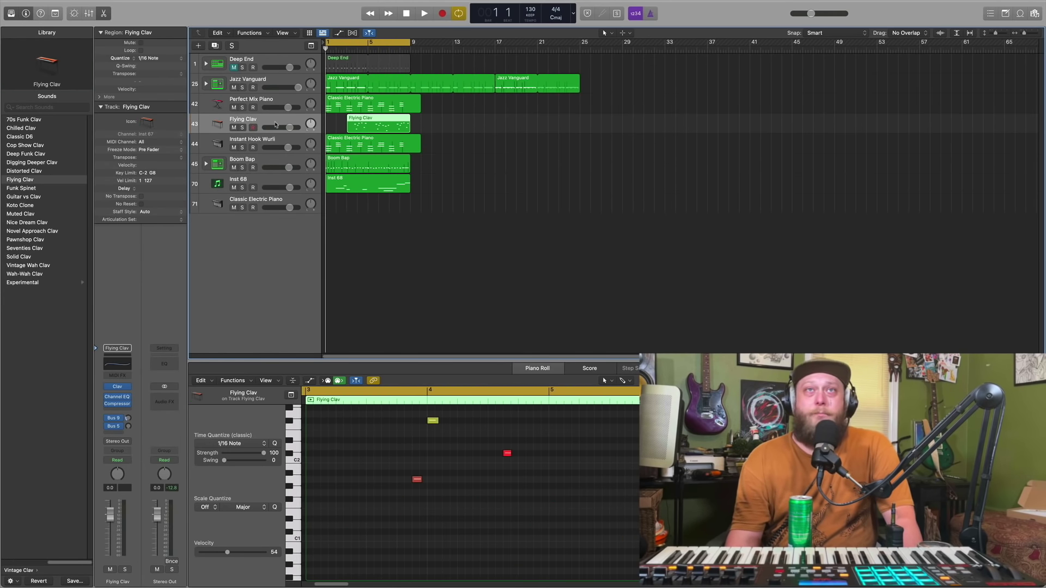
click(243, 128)
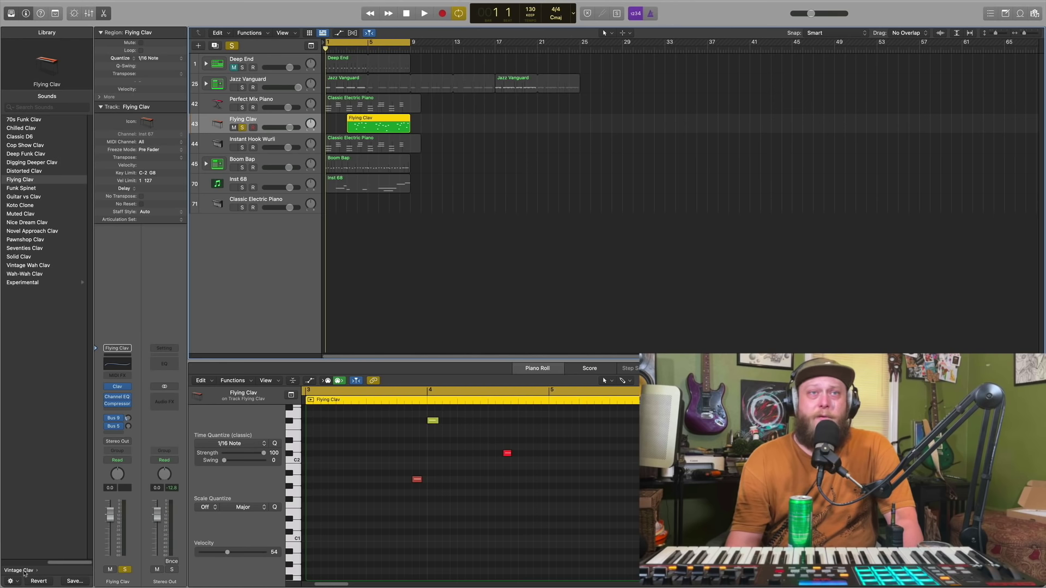
click(425, 13)
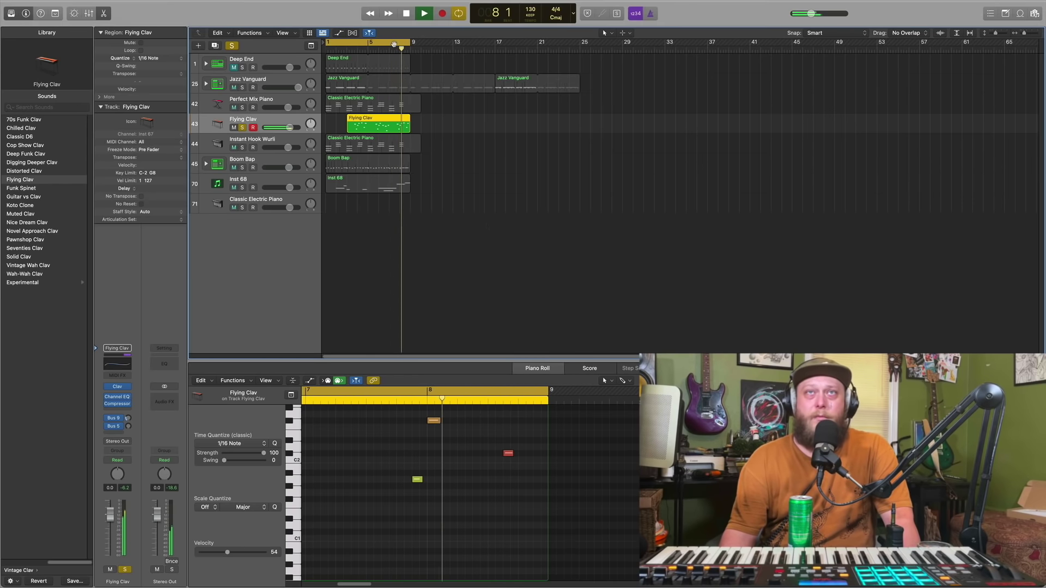
Step: Play Jazz Vanguard, Perfect Mix Piano, Instant Hook Wurli and Boom Bap soloed together with Flying Clav from the start, and clear all solos
click(408, 15)
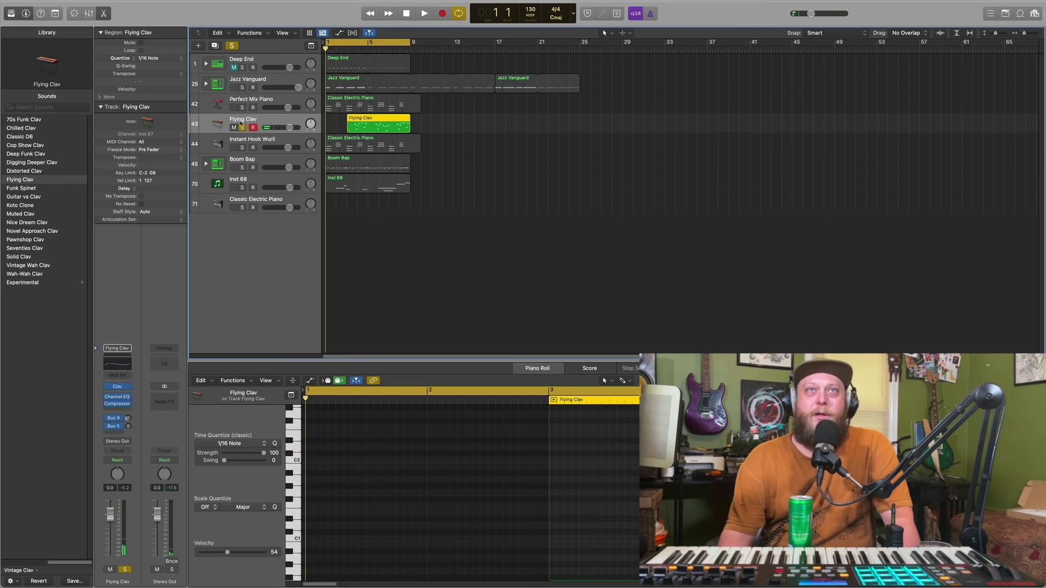
click(243, 88)
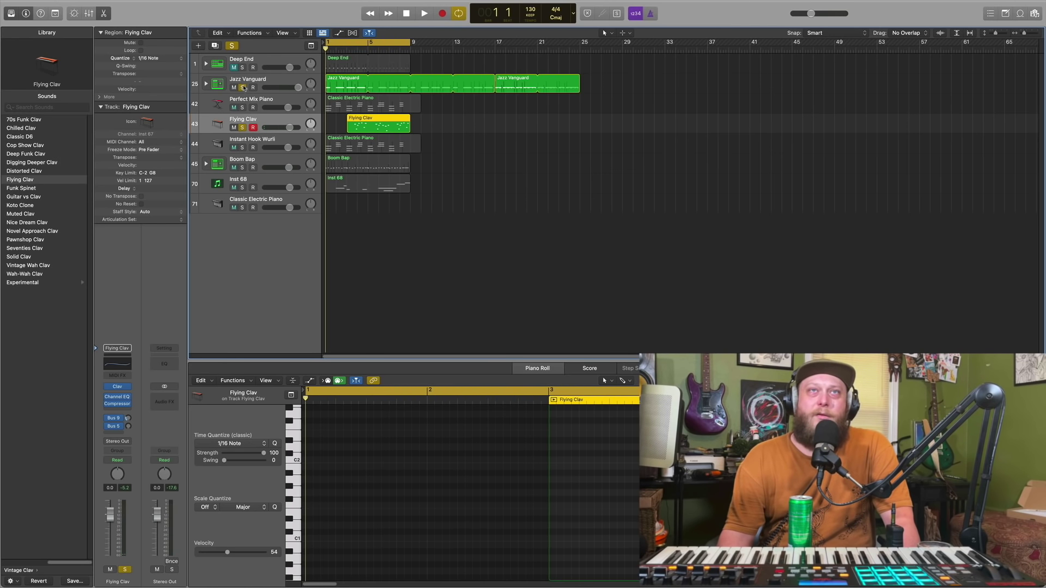
click(243, 107)
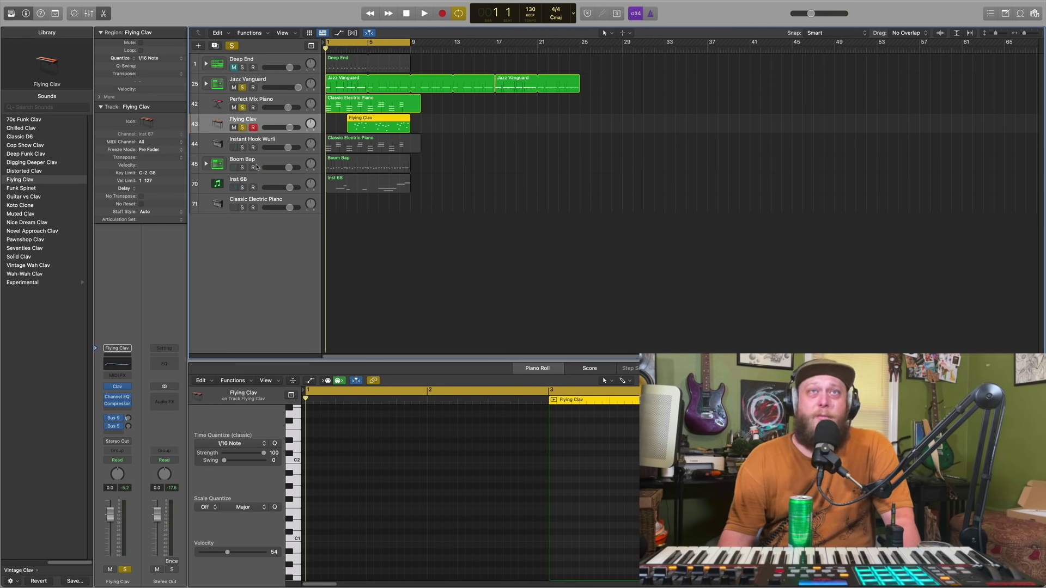
click(243, 148)
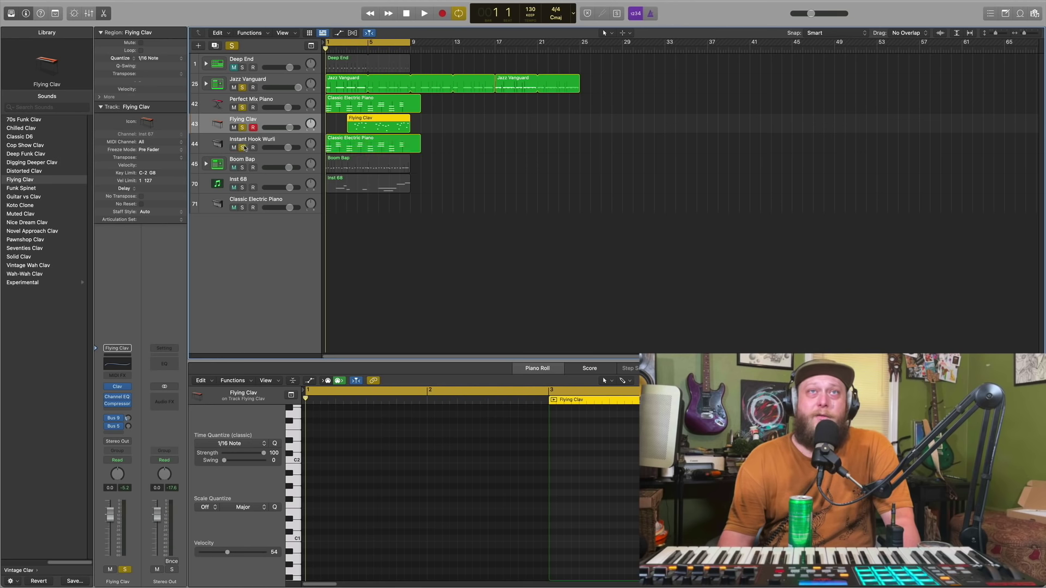
click(243, 168)
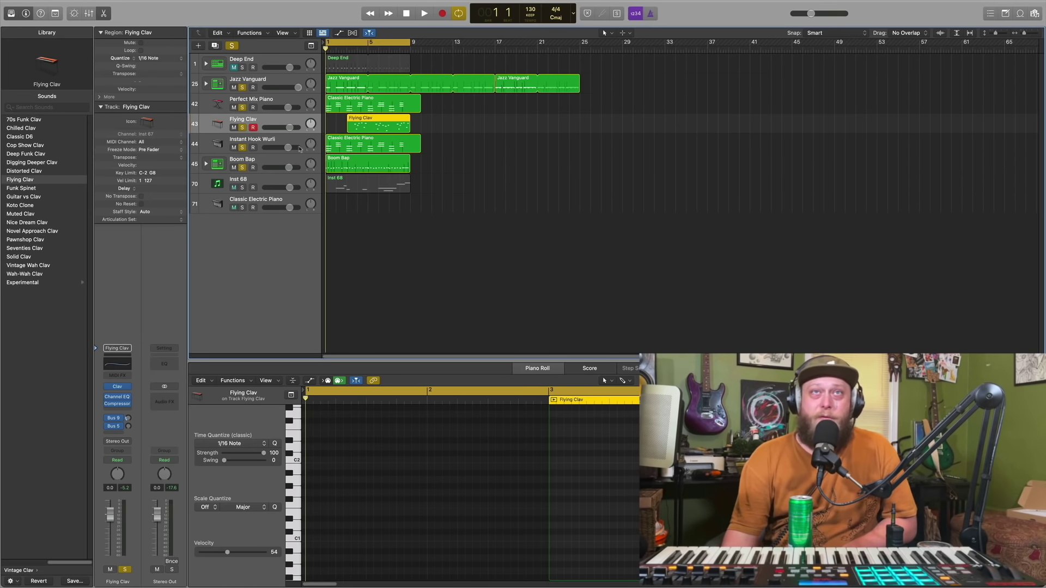
click(425, 15)
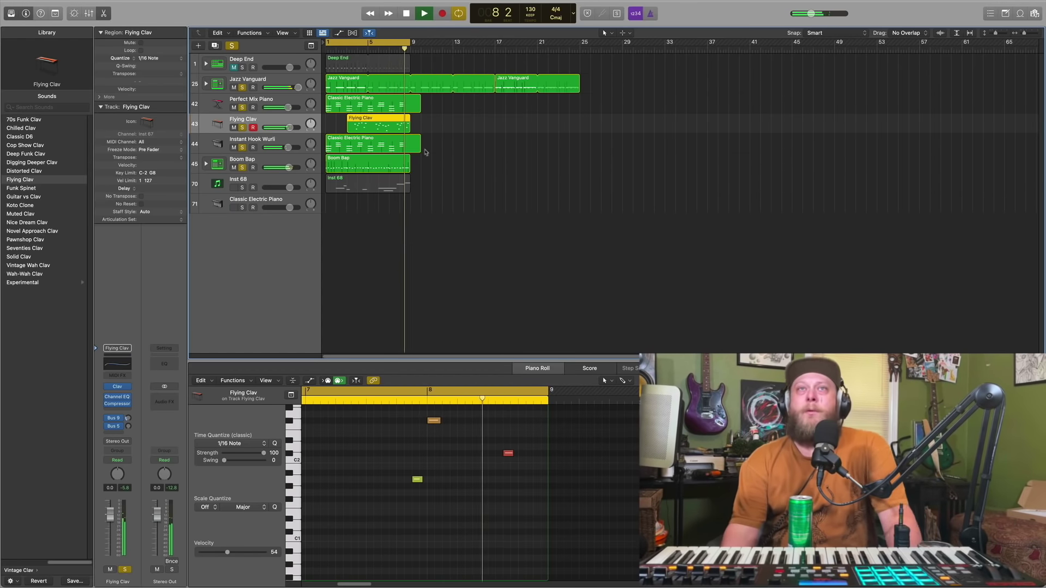
click(406, 13)
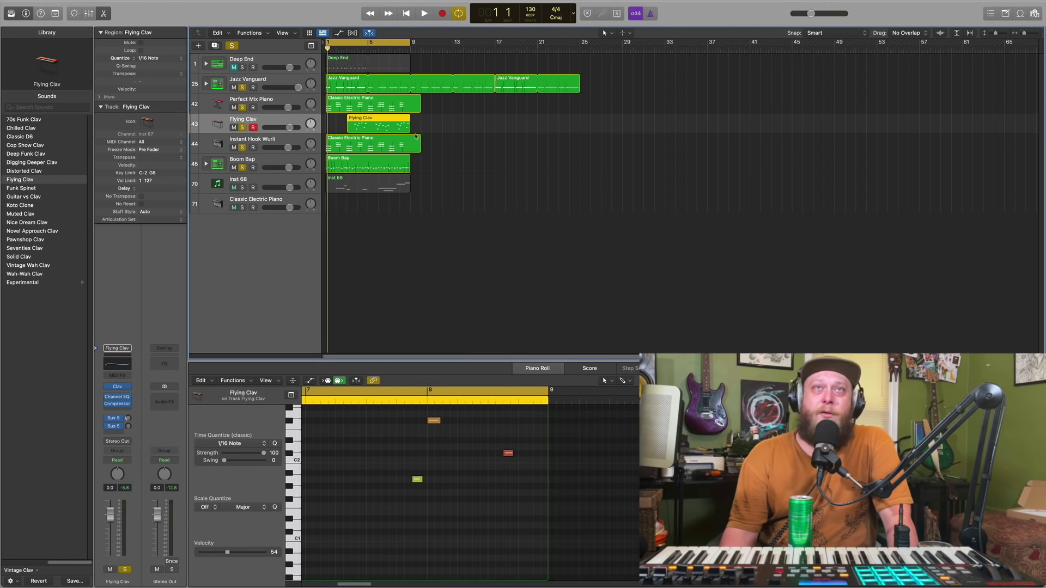
click(233, 46)
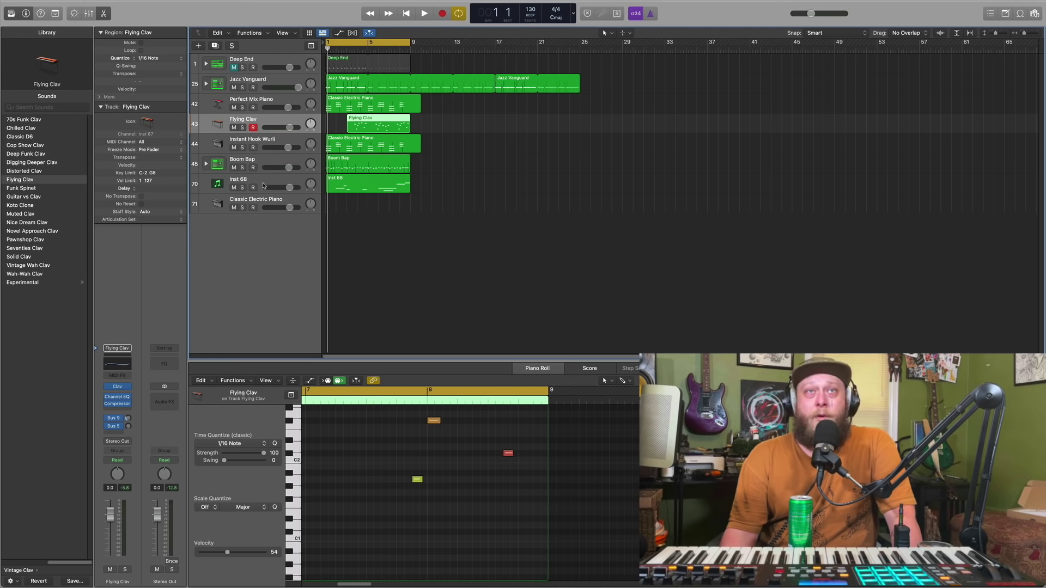
Step: Open the Arcade instrument of the Inst 68 track with that track soloed, and move its window clear of the webcam area
click(280, 187)
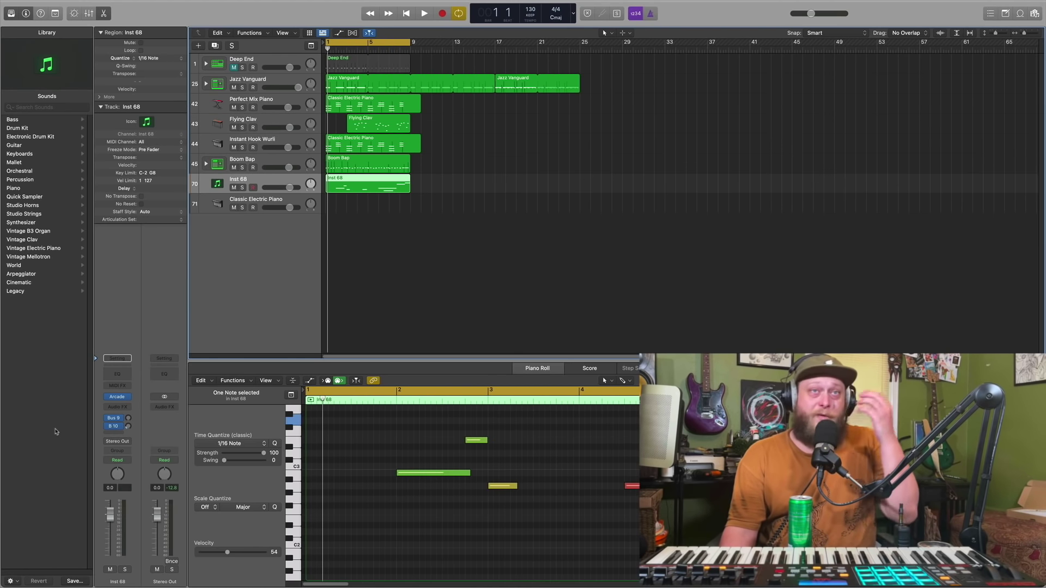
mouse_move(118, 400)
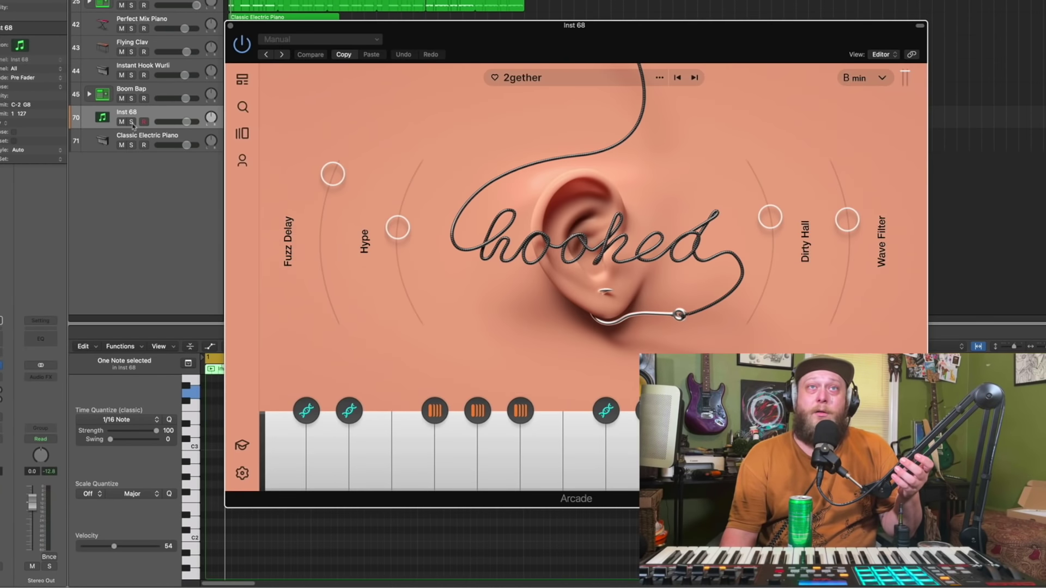
drag(511, 36, 302, 53)
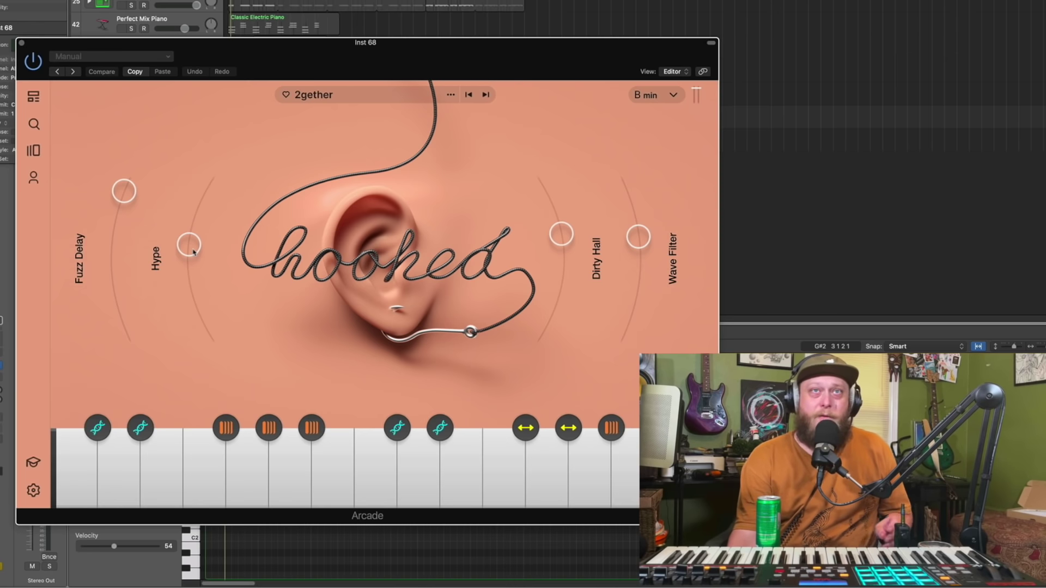
Step: Raise Arcade's Hype slider slightly, and sweep the Wave Filter slider down near its minimum and back up to just above the middle
mouse_move(194, 252)
mouse_down()
mouse_move(202, 305)
mouse_move(221, 204)
mouse_move(209, 251)
mouse_up()
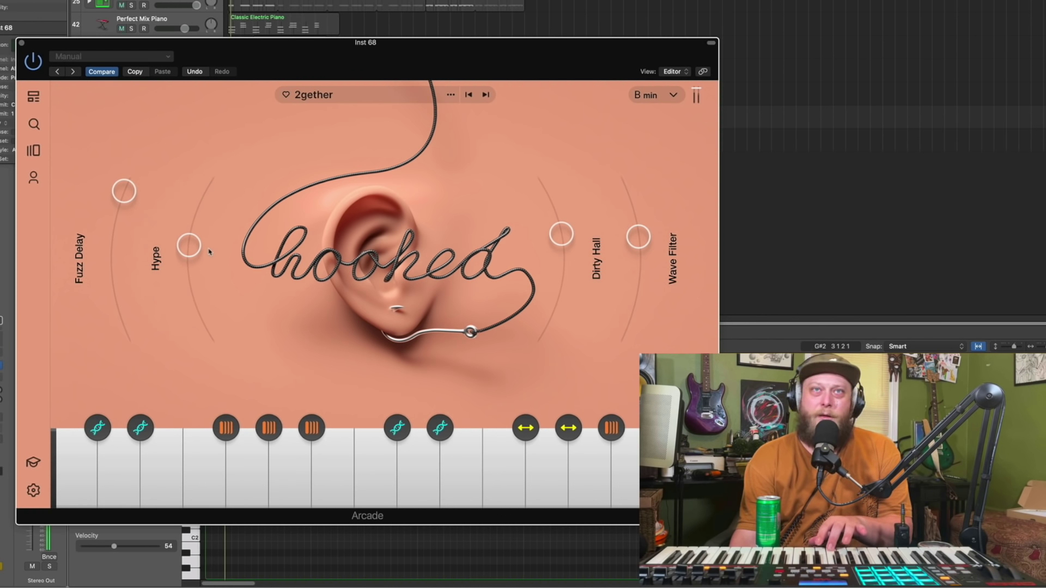
drag(200, 253, 199, 242)
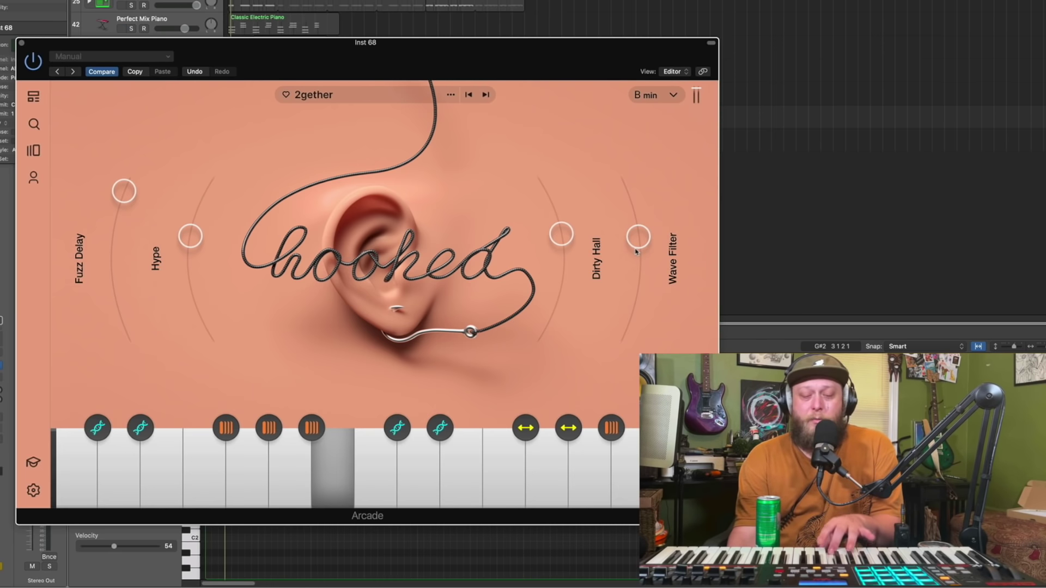
drag(636, 250, 634, 333)
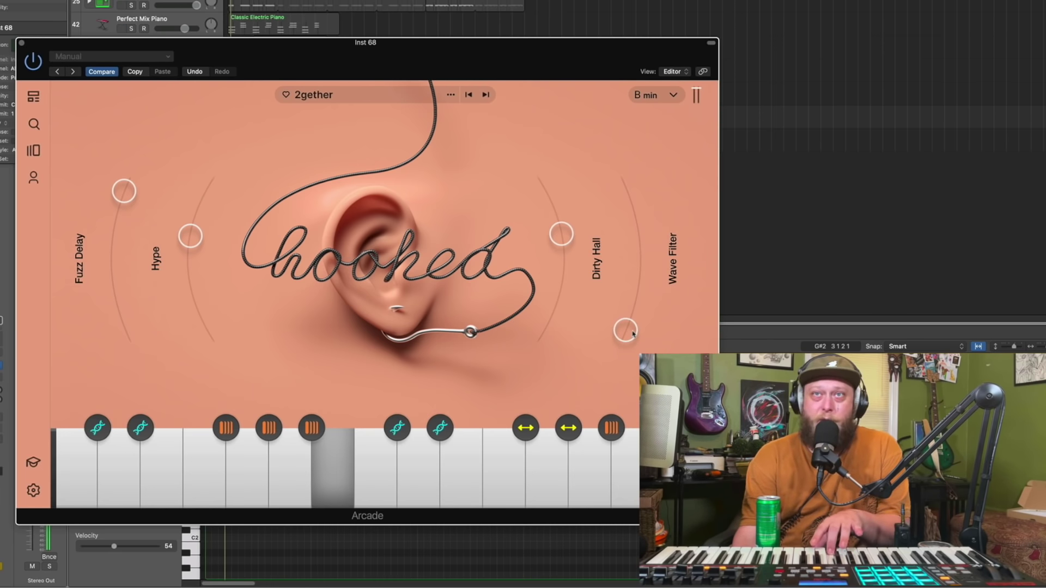
drag(632, 332, 654, 243)
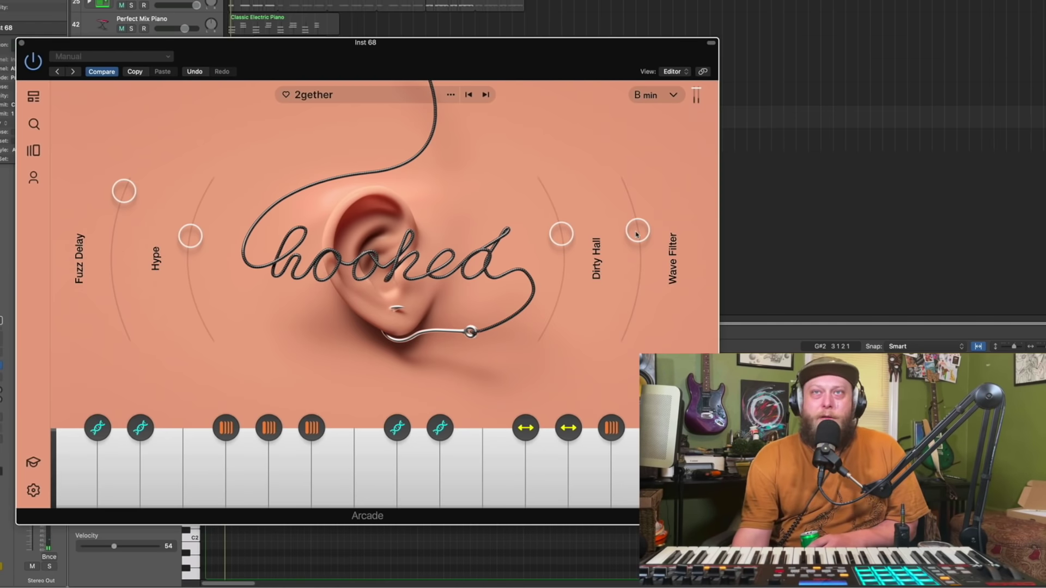
Step: Close the Arcade window and play all unmuted tracks together from the start with the Inst 68 solo cleared
drag(290, 52, 233, 16)
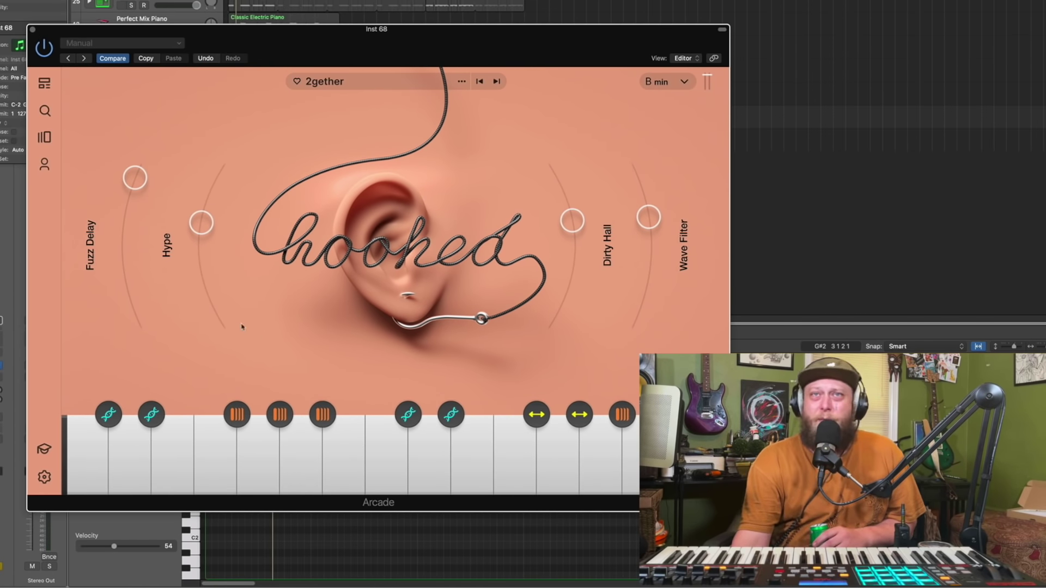
click(31, 30)
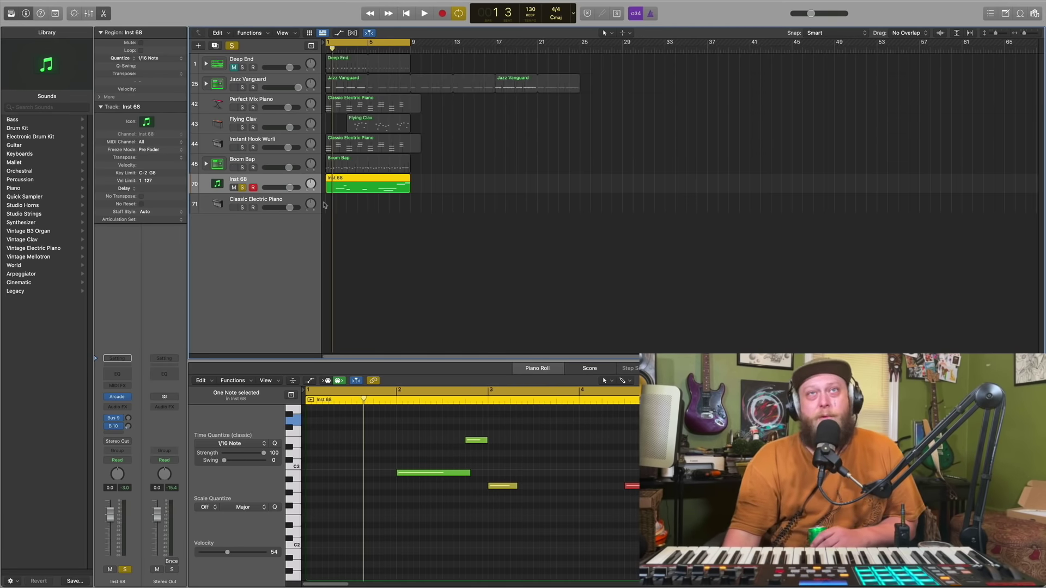
click(406, 14)
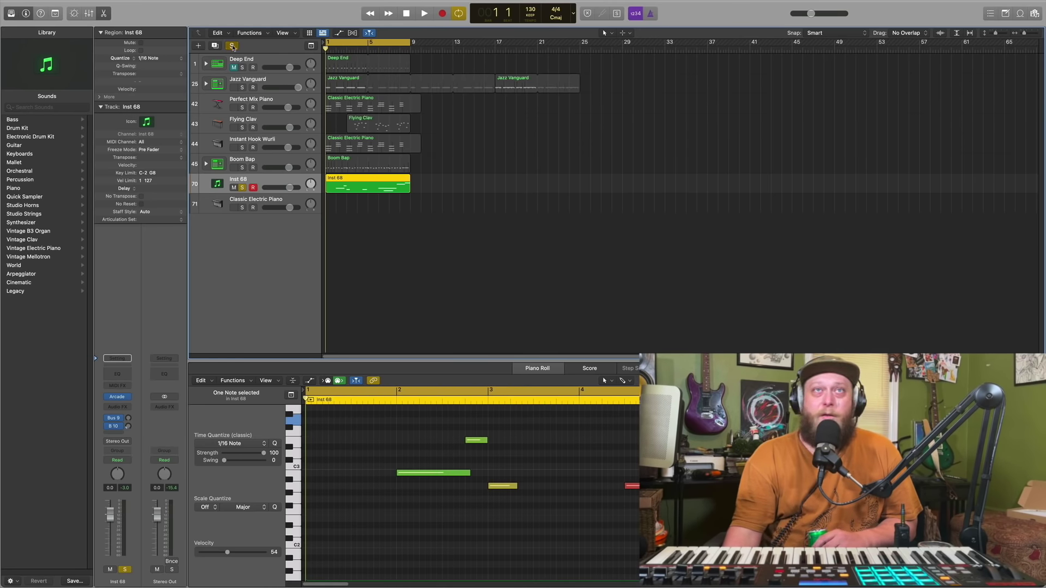
click(232, 46)
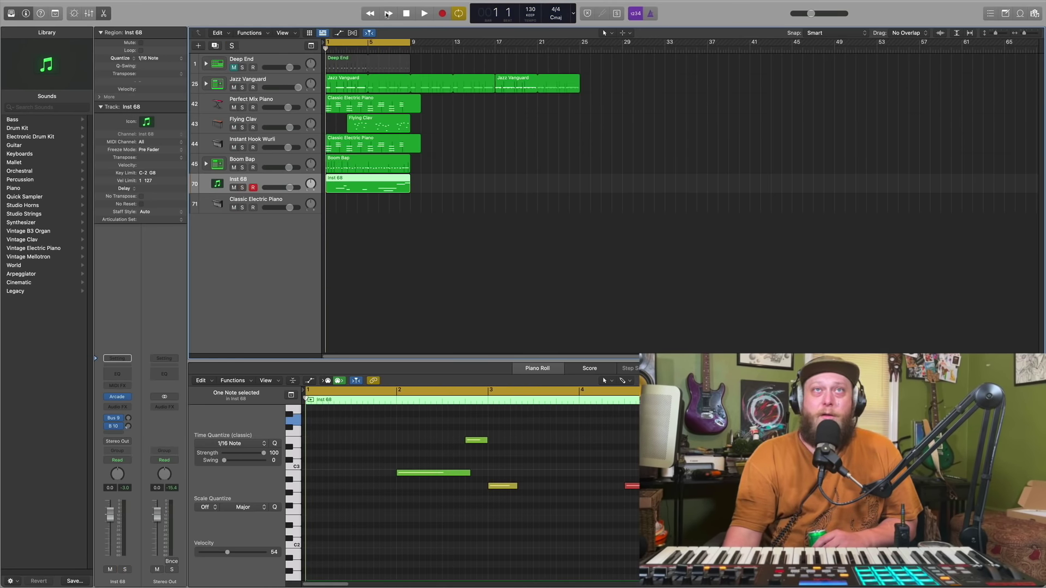
click(427, 16)
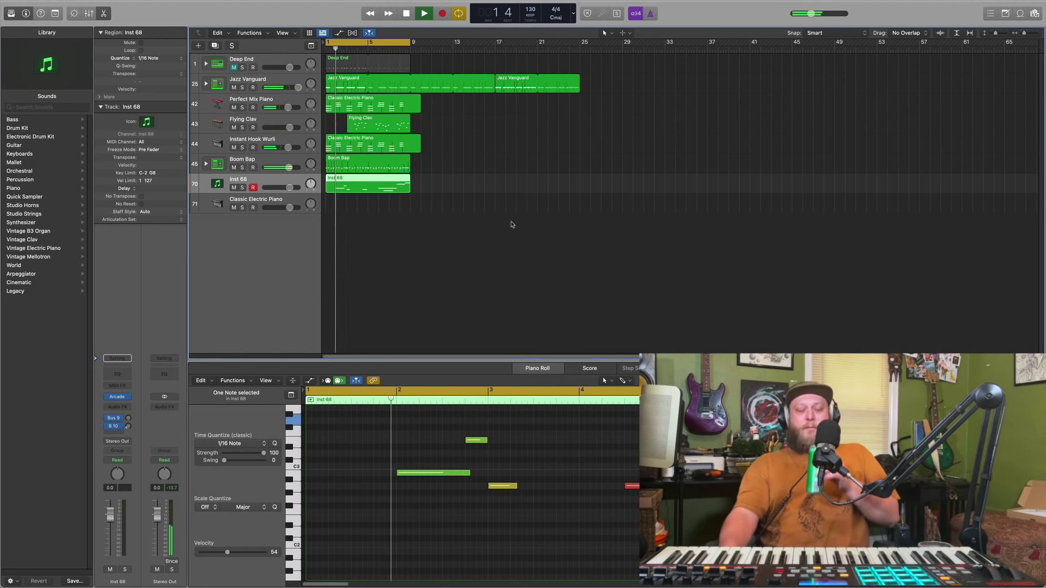